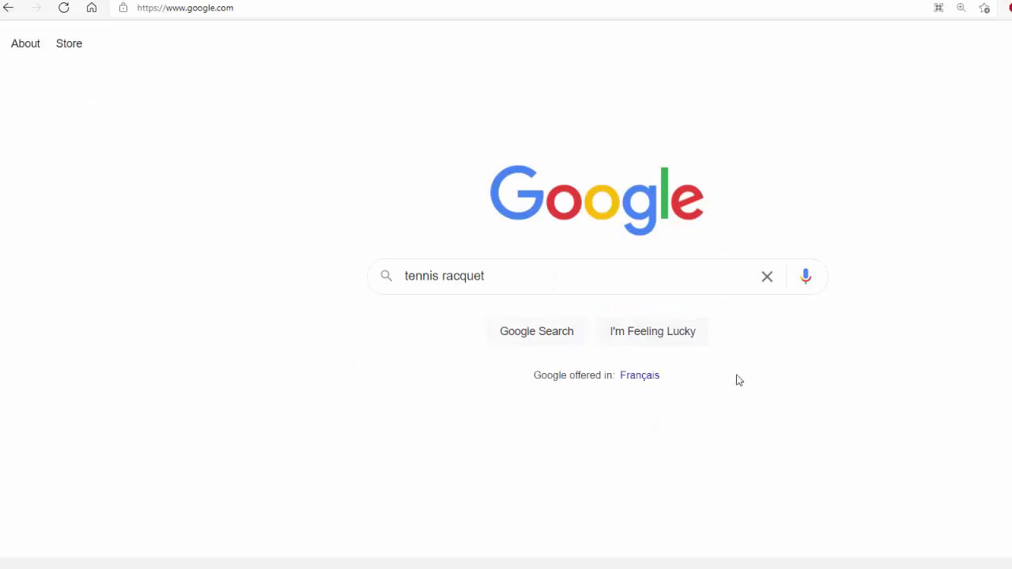
# - Run the Google search for tennis racquet and browse the ranking shops and sites
pyautogui.click(542, 339)
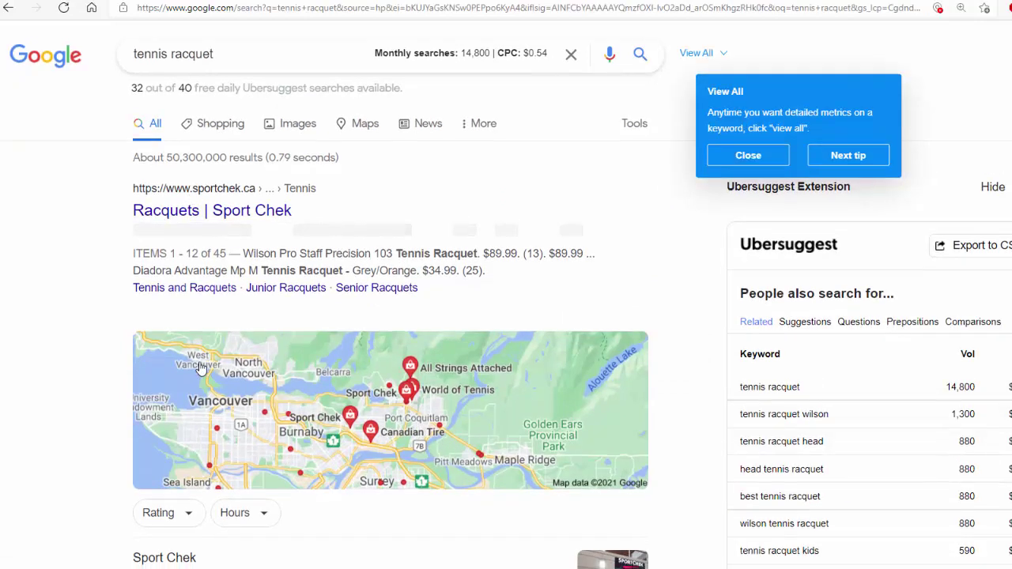
pyautogui.scroll(-5, 202, 368)
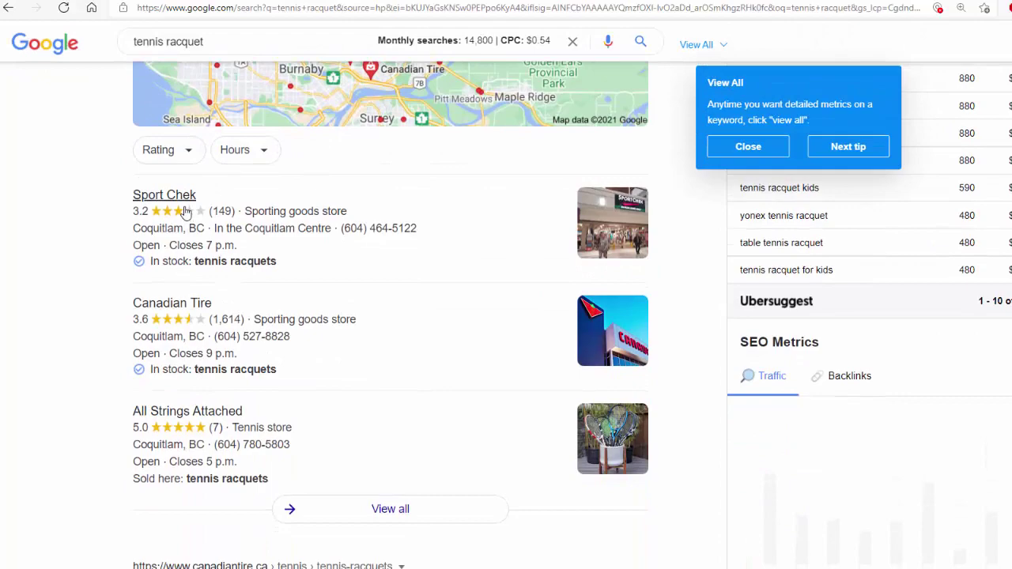
pyautogui.scroll(-5, 261, 245)
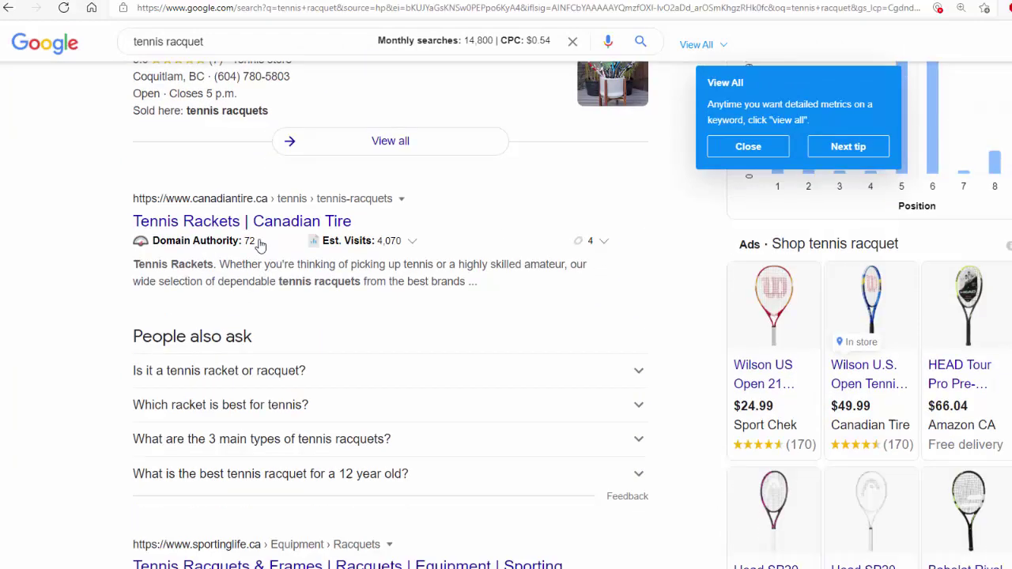
pyautogui.scroll(-4, 429, 408)
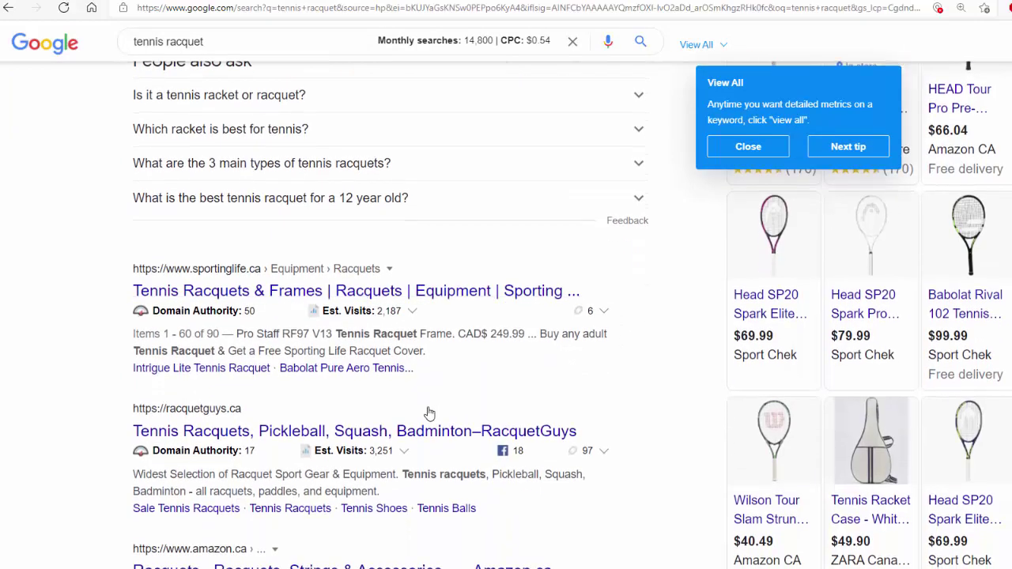
pyautogui.scroll(-2, 430, 411)
pyautogui.scroll(-2, 425, 410)
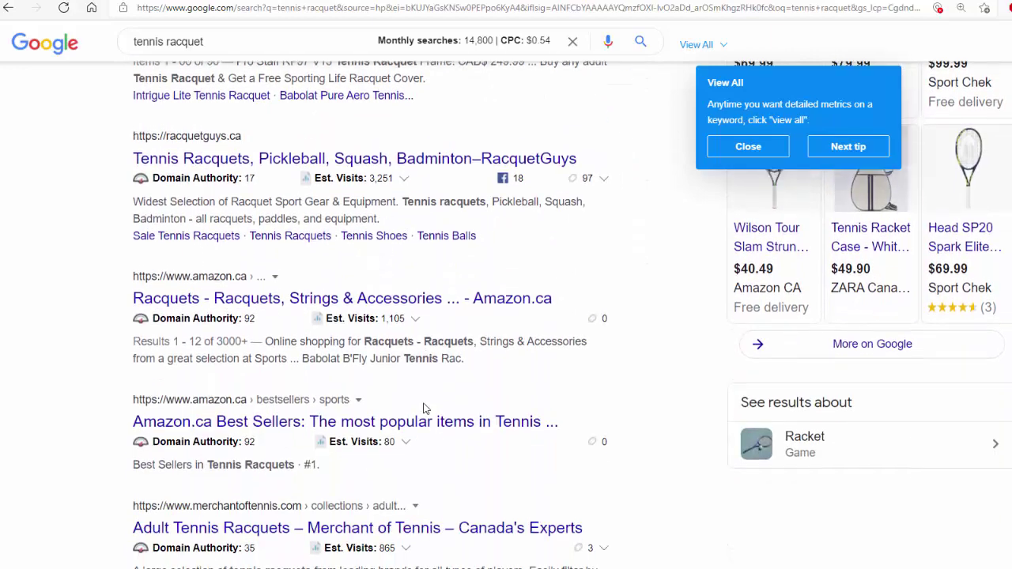
pyautogui.scroll(-2, 423, 408)
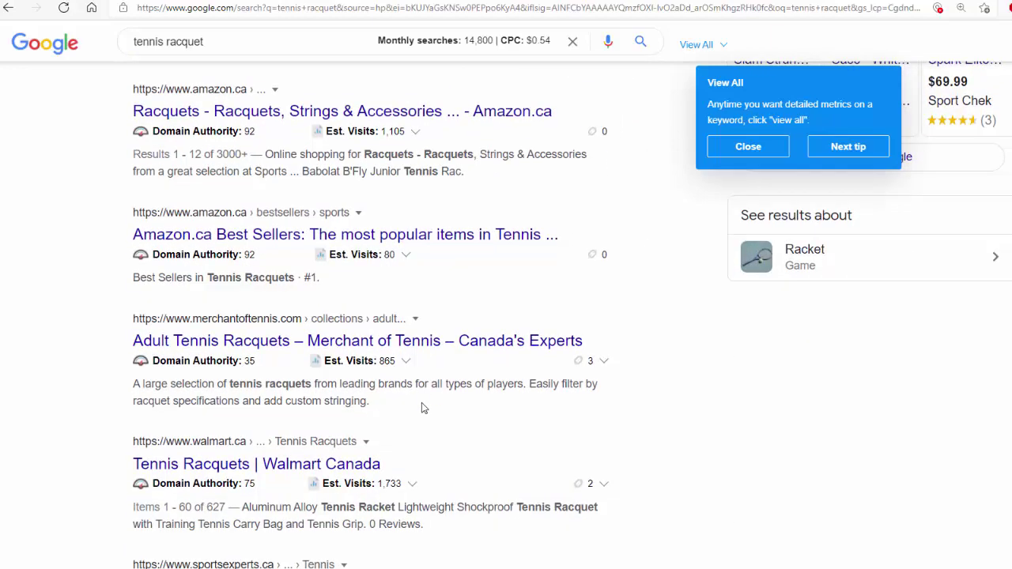
pyautogui.scroll(-2, 422, 408)
pyautogui.scroll(-1, 422, 408)
pyautogui.scroll(-1, 421, 408)
pyautogui.scroll(-1, 421, 408)
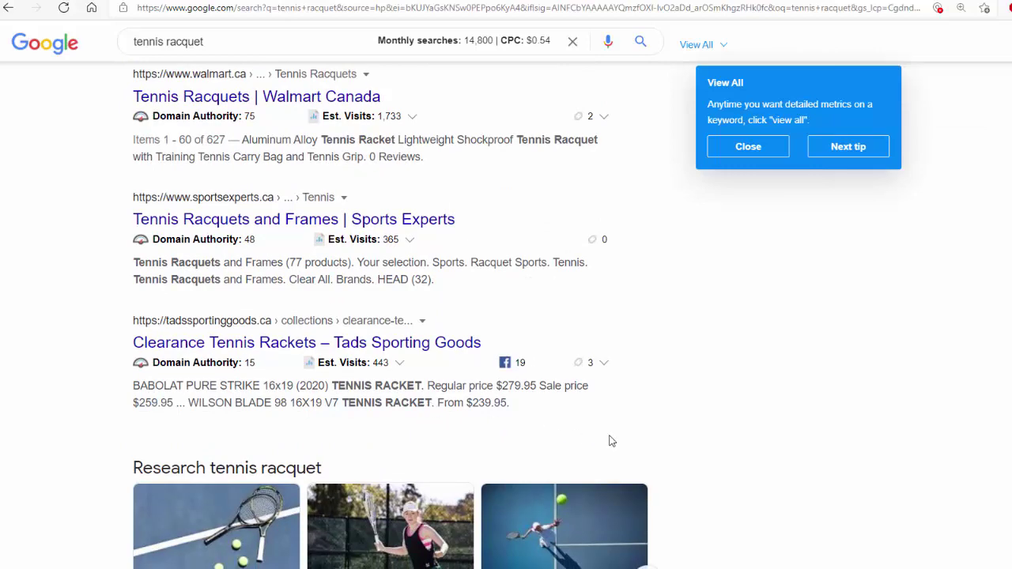
pyautogui.scroll(-1, 611, 441)
pyautogui.scroll(-2, 611, 440)
pyautogui.scroll(-2, 612, 440)
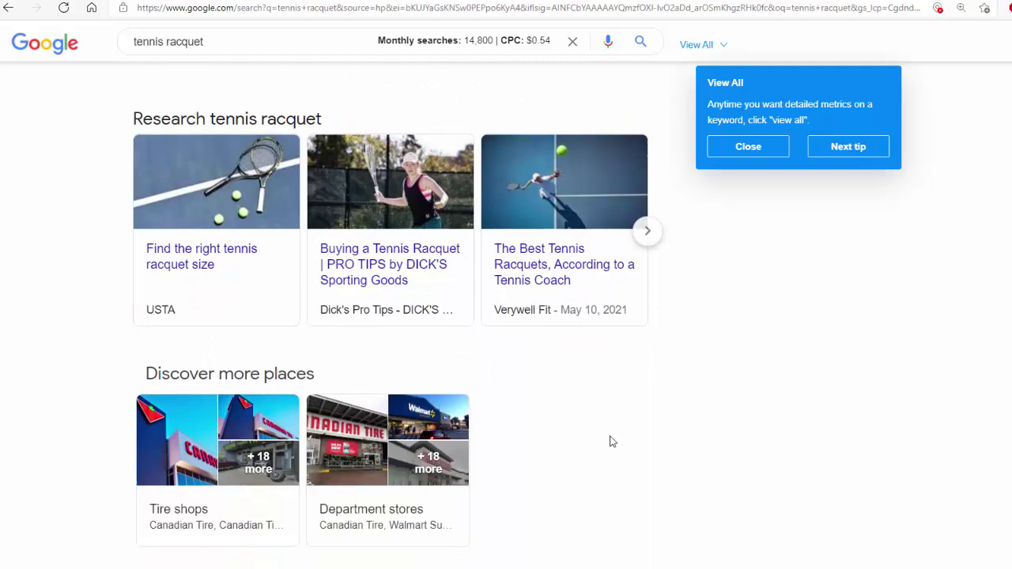
pyautogui.scroll(-1, 611, 442)
pyautogui.scroll(-5, 611, 442)
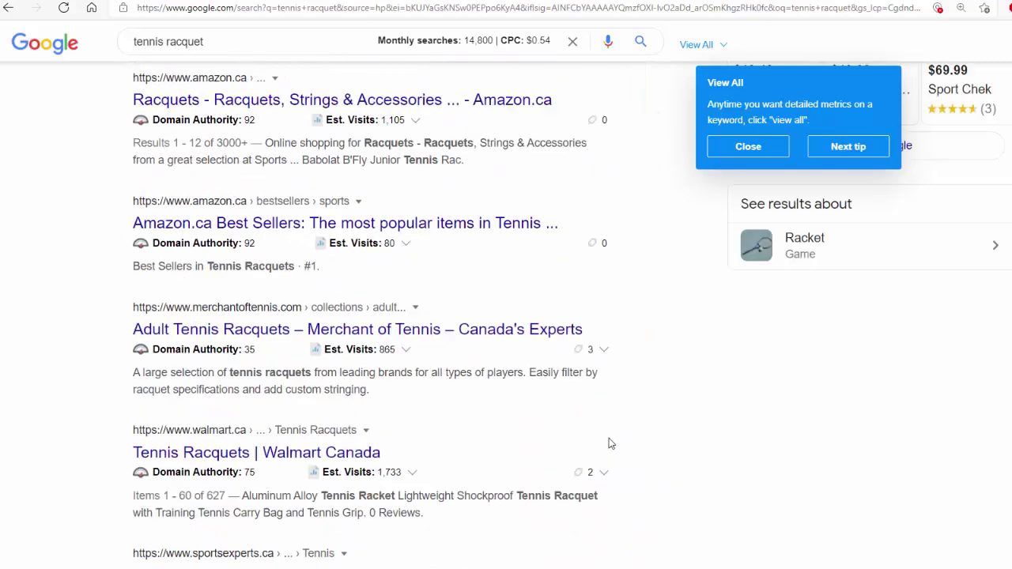
pyautogui.scroll(-5, 611, 442)
pyautogui.scroll(10, 611, 442)
pyautogui.scroll(3, 680, 356)
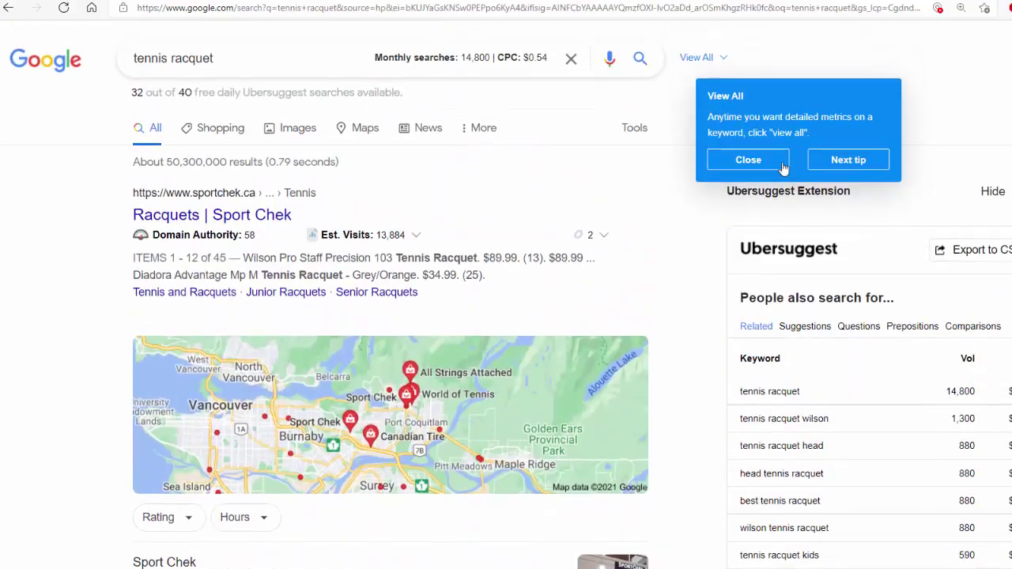
# - Close the Ubersuggest View All tip over the Google results
pyautogui.click(746, 159)
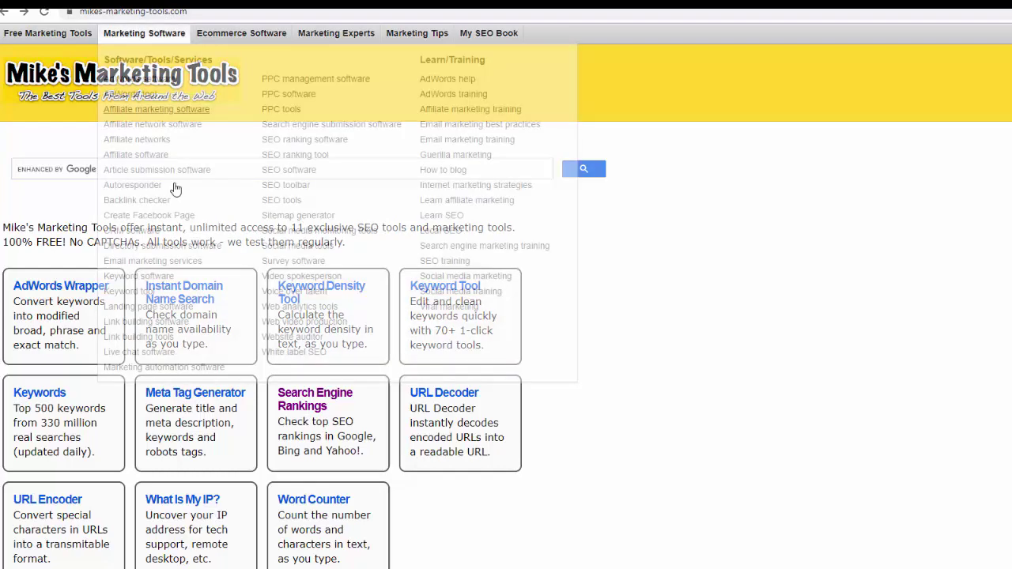
# - Open the Search Engine Rankings tool, then switch to the smallseotools Keyword Rank Checker tab
pyautogui.click(332, 395)
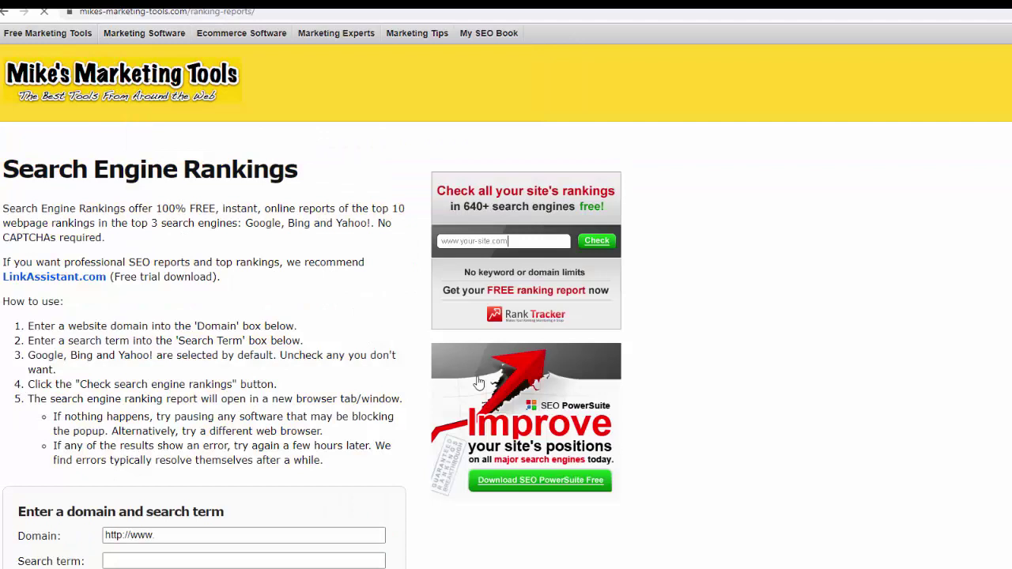
pyautogui.scroll(-2, 182, 423)
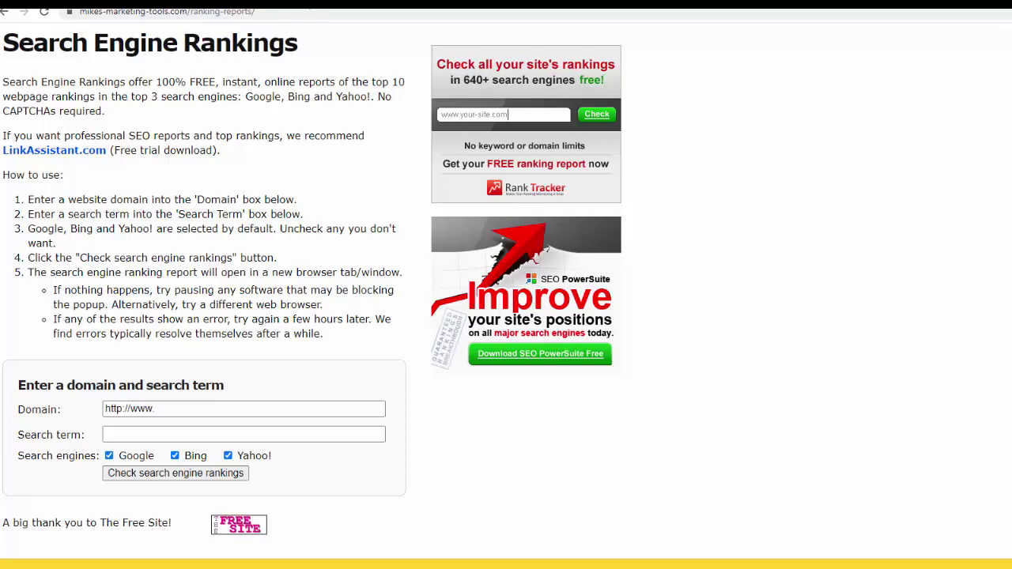
pyautogui.click(308, 7)
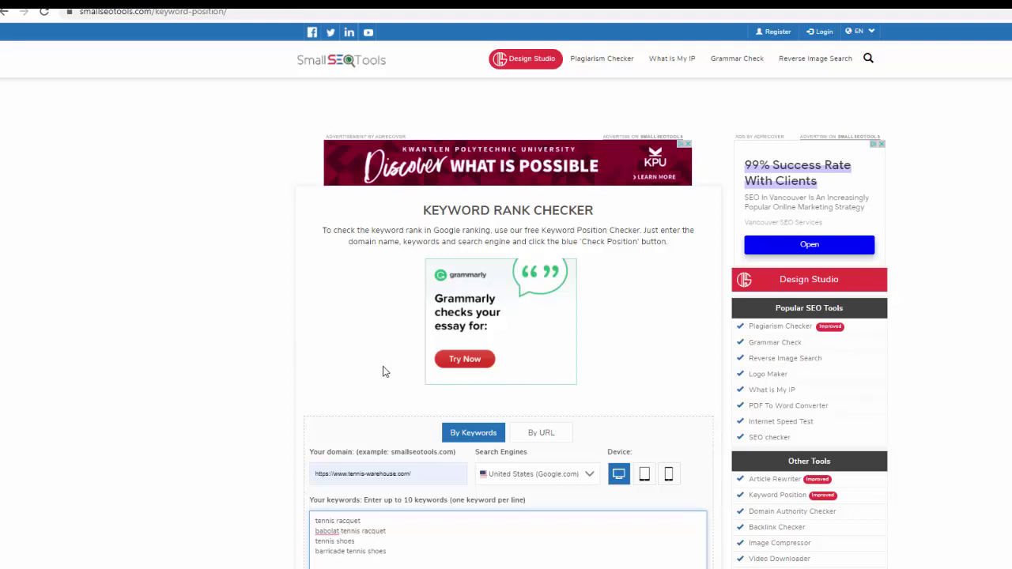
# - Enlarge the rank checker page and paste into the keywords list
pyautogui.hotkey('ctrl', '+')
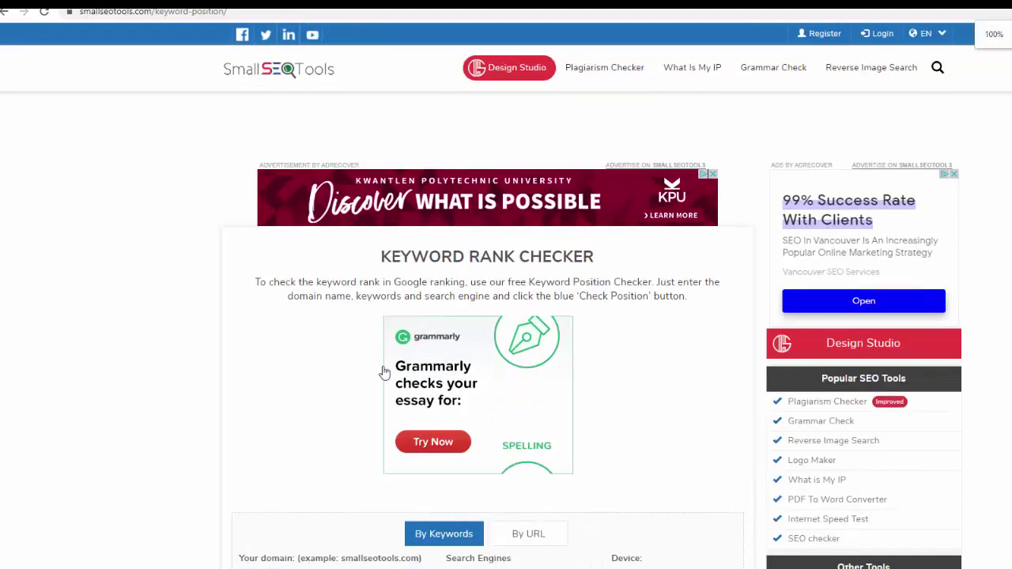
pyautogui.scroll(-1, 383, 372)
pyautogui.scroll(-2, 383, 372)
pyautogui.hotkey('ctrl', '+')
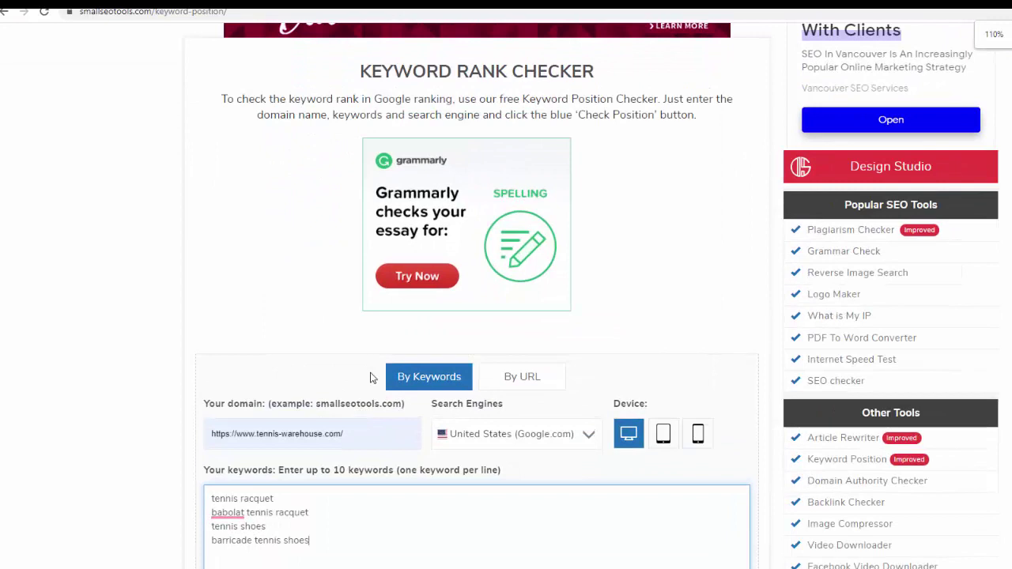
pyautogui.scroll(-2, 372, 373)
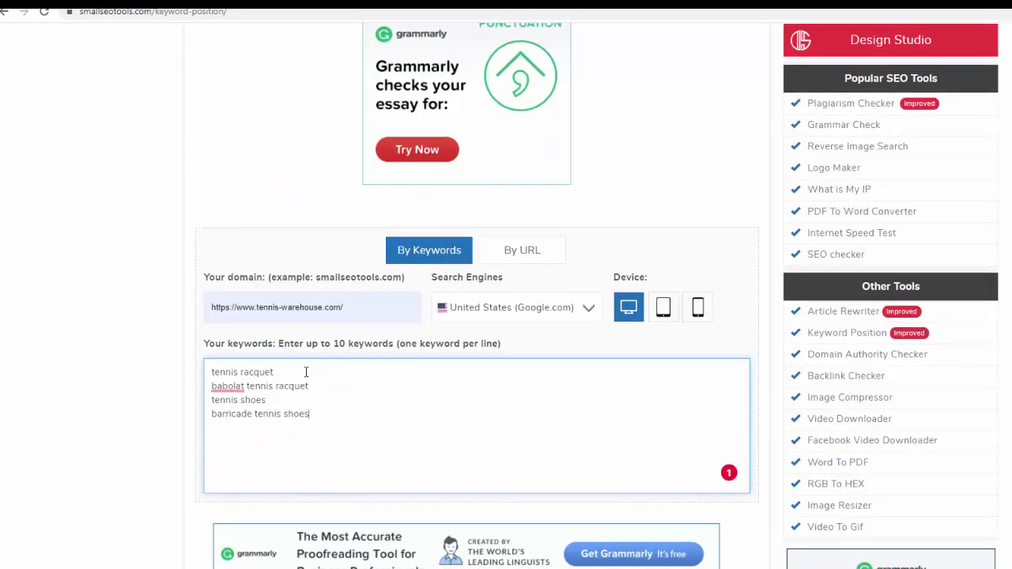
pyautogui.click(316, 385)
pyautogui.write('tennis shoes barricade tennis shoes')
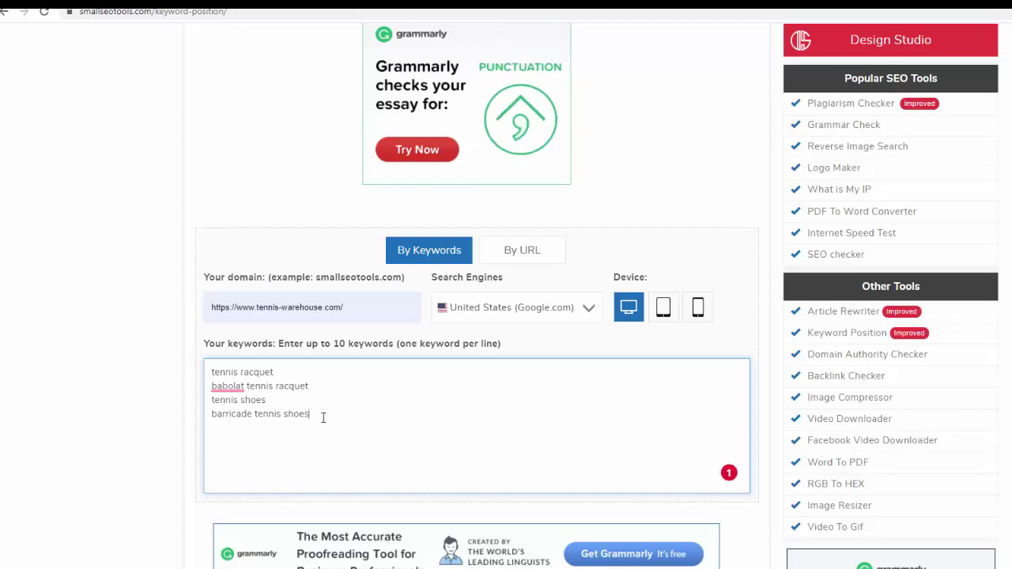
# - Keep United States (Google.com) and desktop device, pass the reCAPTCHA, and run Check Position
pyautogui.click(590, 312)
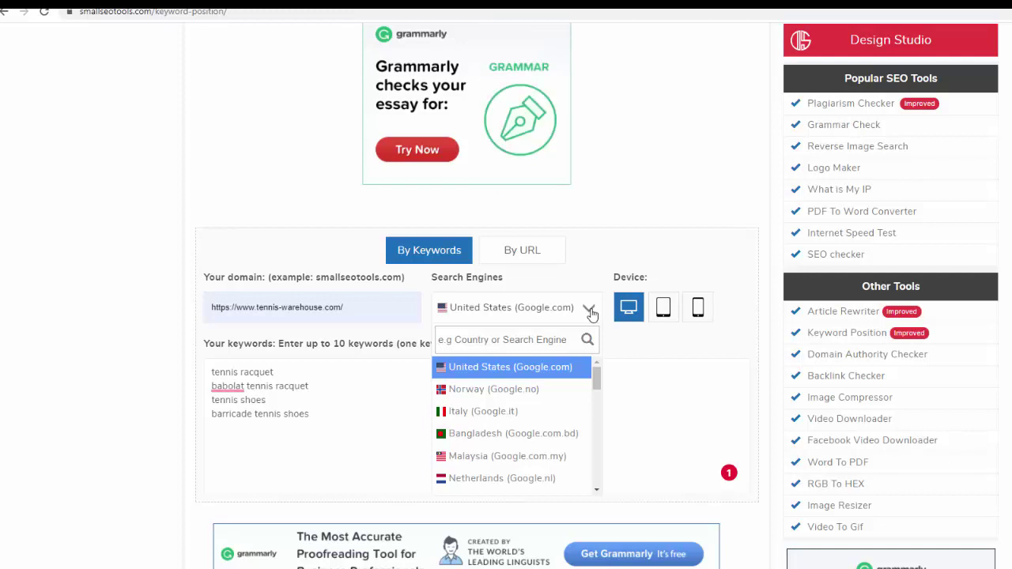
pyautogui.click(590, 312)
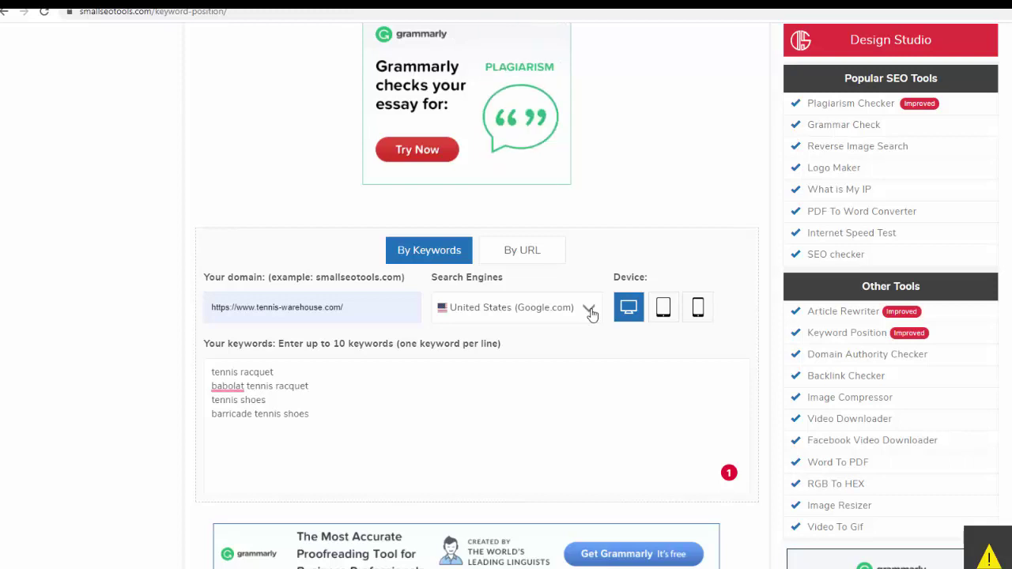
pyautogui.click(666, 316)
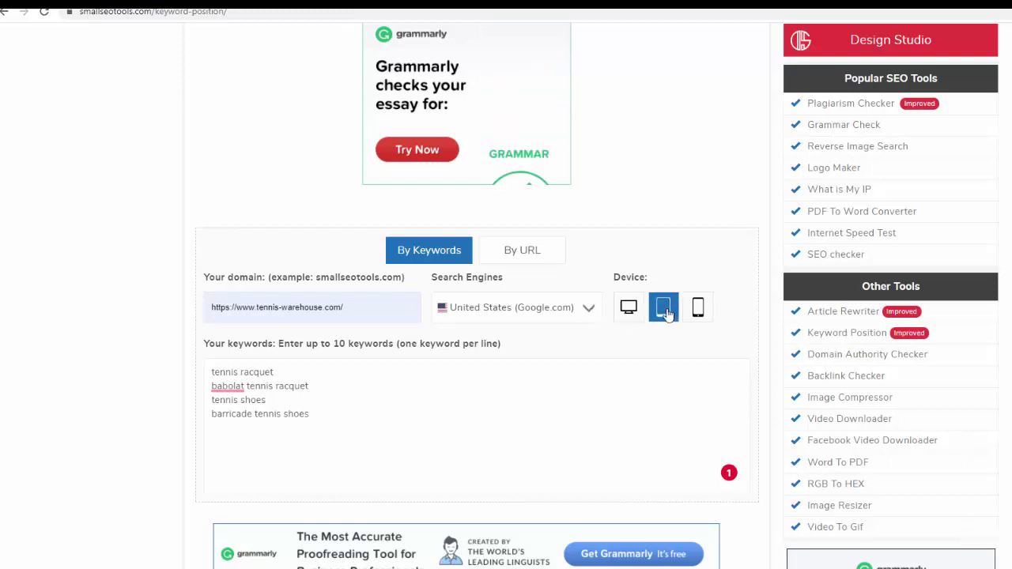
pyautogui.click(697, 314)
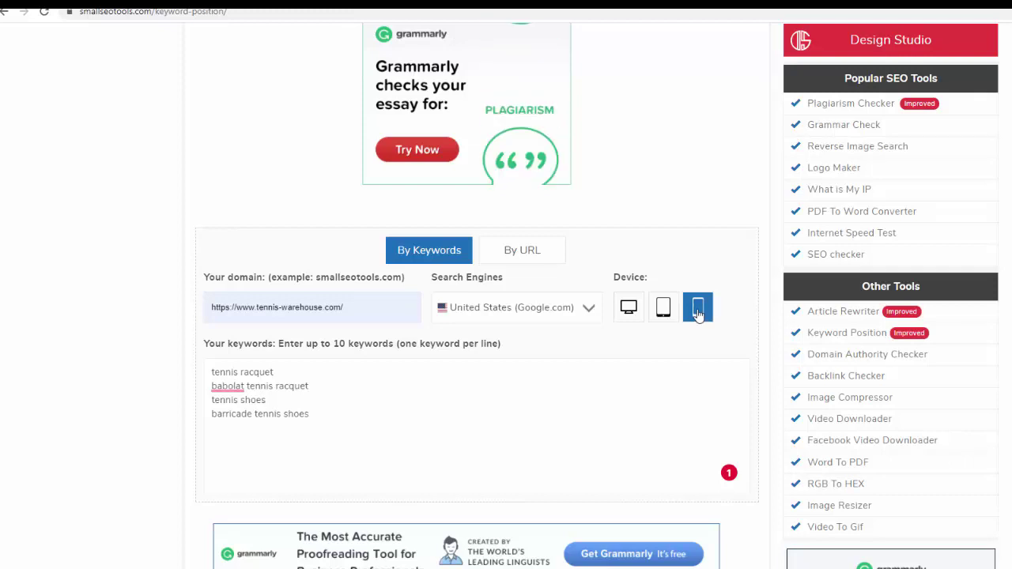
pyautogui.click(633, 310)
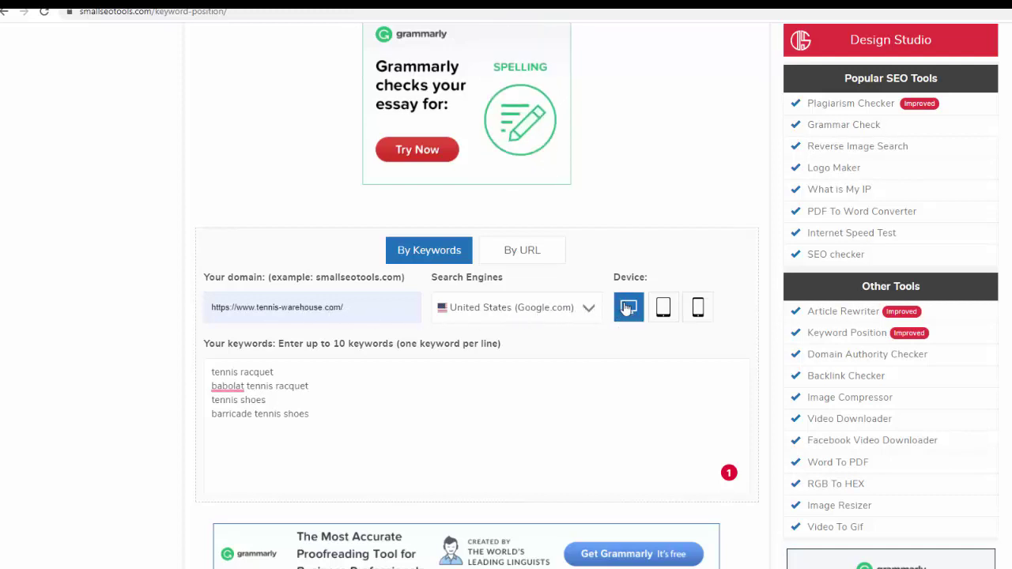
pyautogui.scroll(-3, 605, 352)
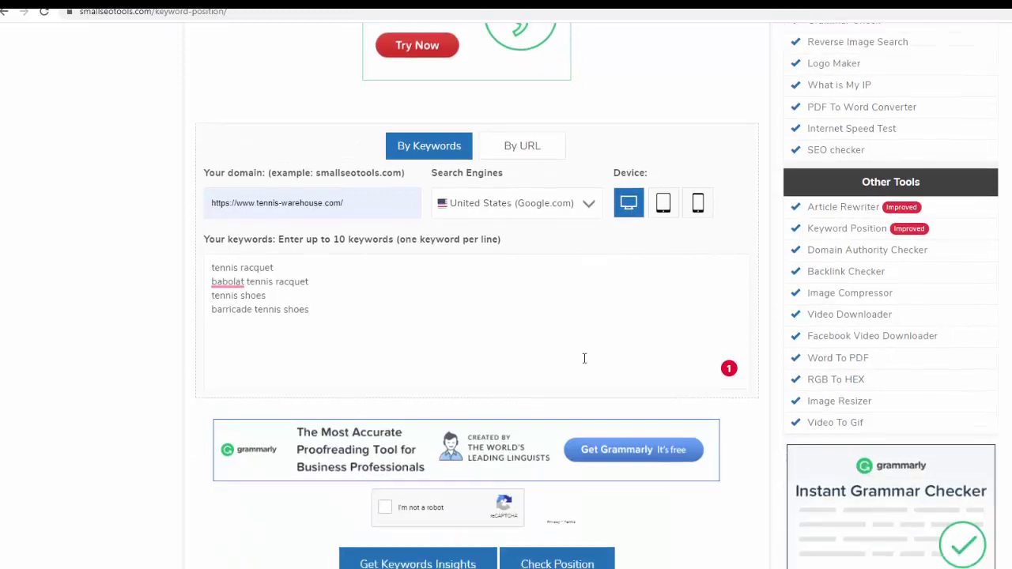
pyautogui.click(385, 426)
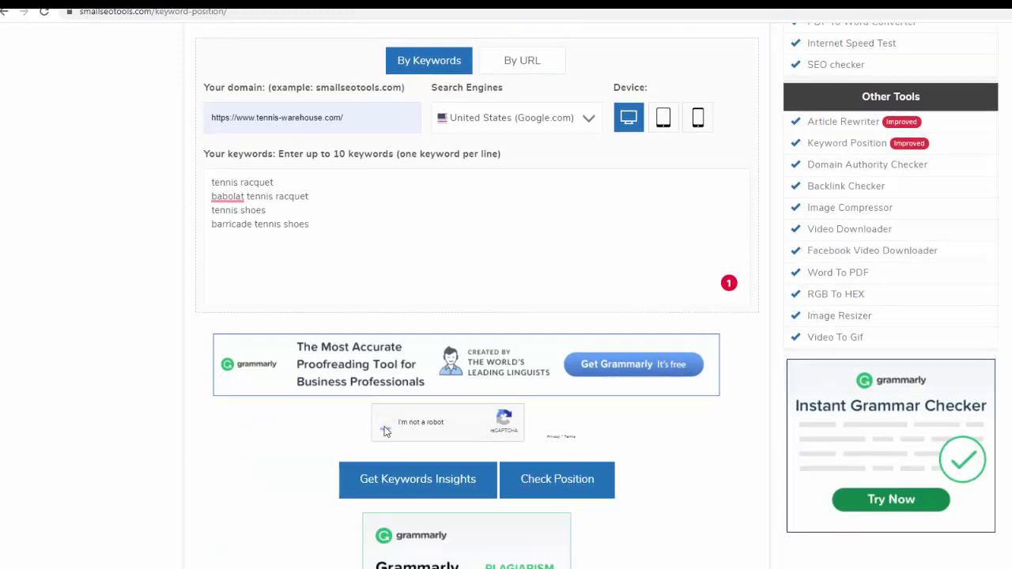
pyautogui.click(569, 488)
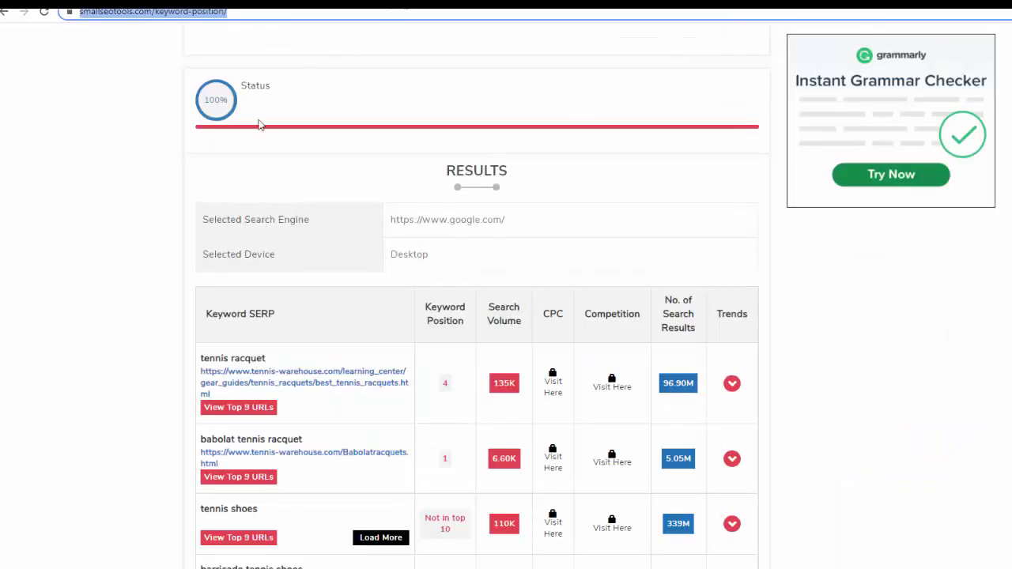
# - Zoom the results to 125% and read tennis racquet's position 4 in the table
pyautogui.hotkey('ctrl', '+')
pyautogui.scroll(-2, 818, 393)
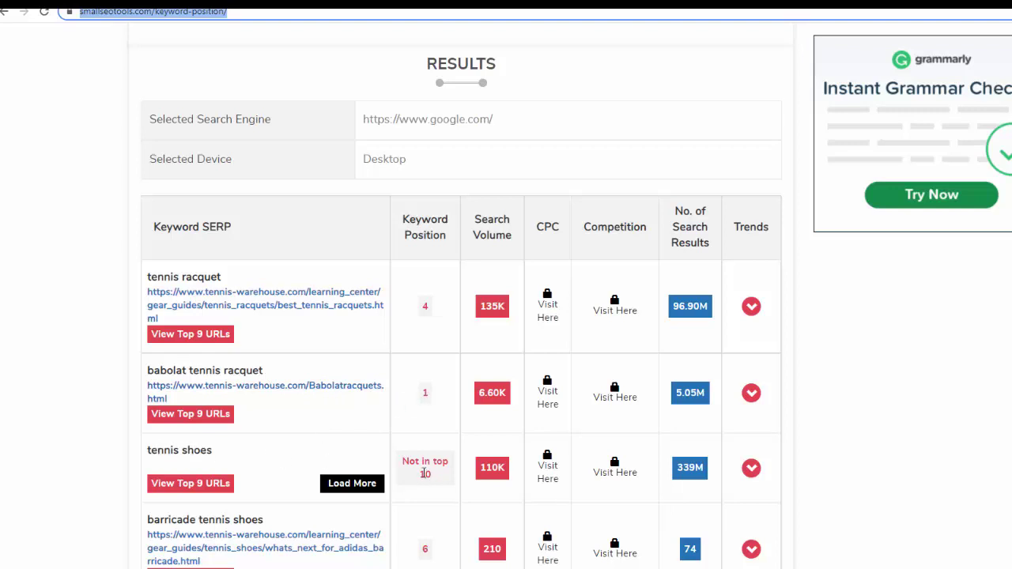
pyautogui.scroll(-2, 434, 474)
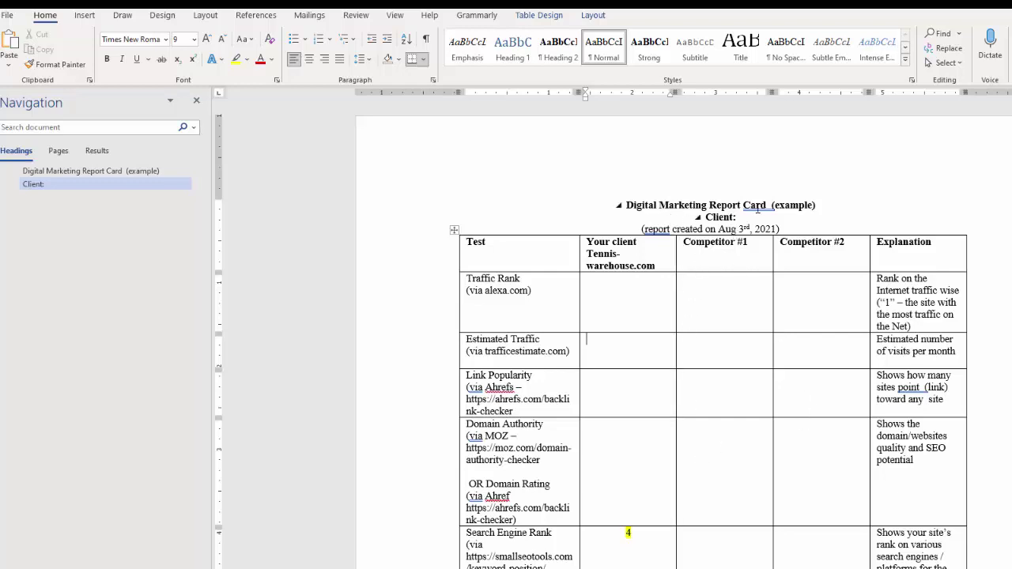
# - Highlight Tennis-warehouse.com in yellow, then select the phrase 'tennis racquet' in the table
pyautogui.moveTo(665, 269); pyautogui.dragTo(586, 254)
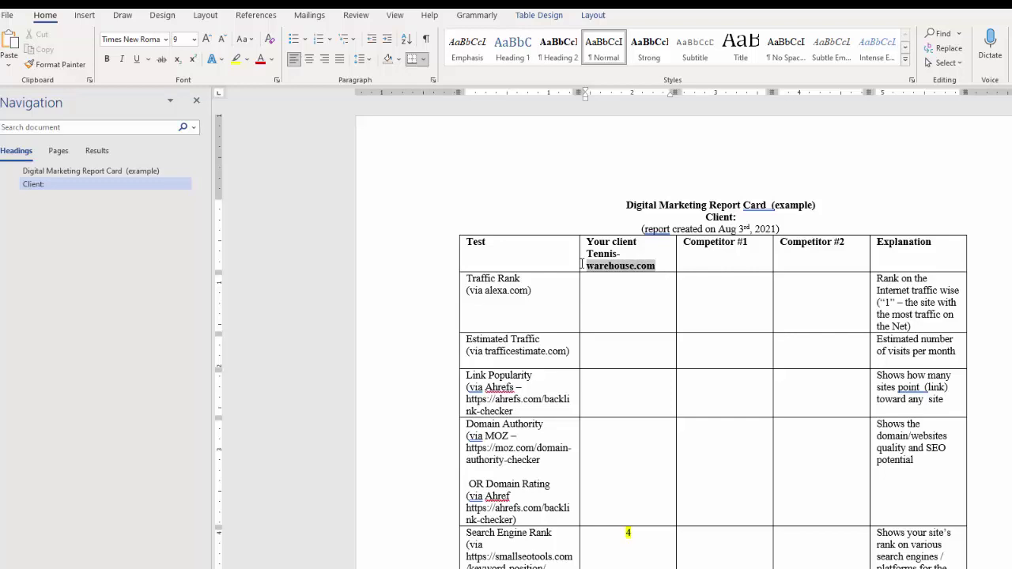
pyautogui.click(237, 61)
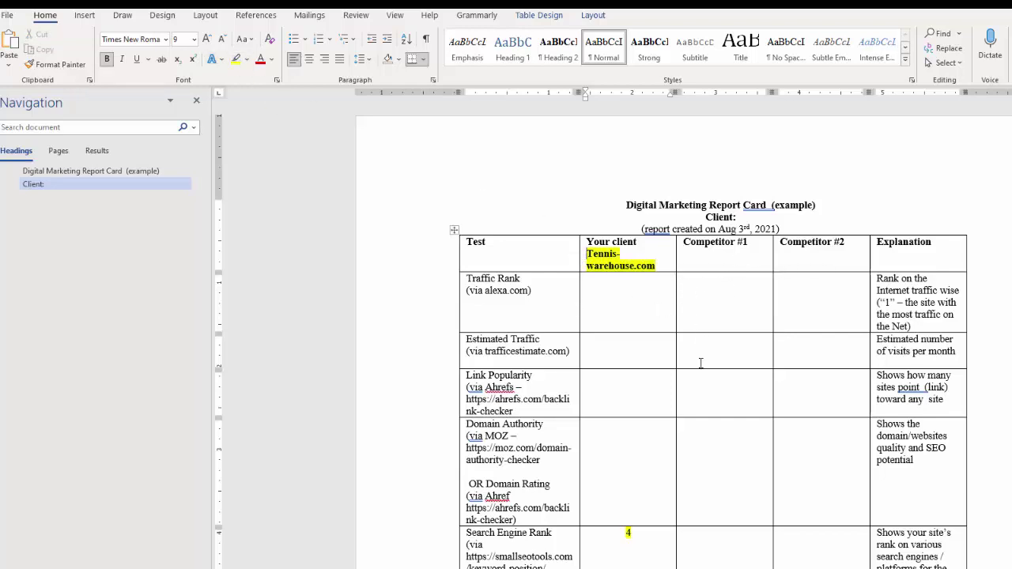
pyautogui.scroll(-5, 641, 416)
pyautogui.scroll(-1, 633, 396)
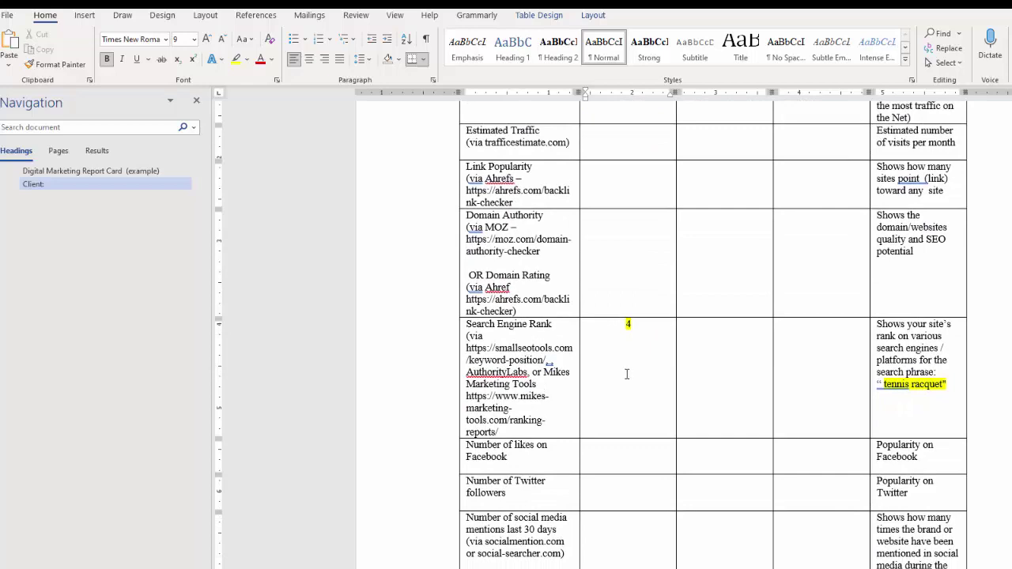
pyautogui.keyDown('ctrl'); pyautogui.scroll(1, 626, 374); pyautogui.keyUp('ctrl')
pyautogui.scroll(-1, 627, 374)
pyautogui.scroll(-1, 626, 374)
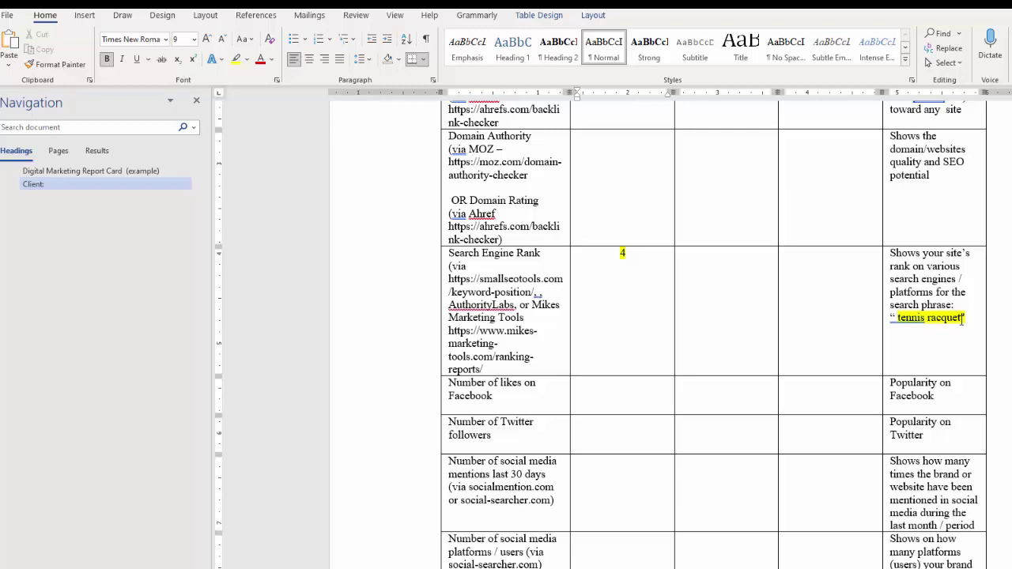
pyautogui.moveTo(963, 317); pyautogui.dragTo(909, 320)
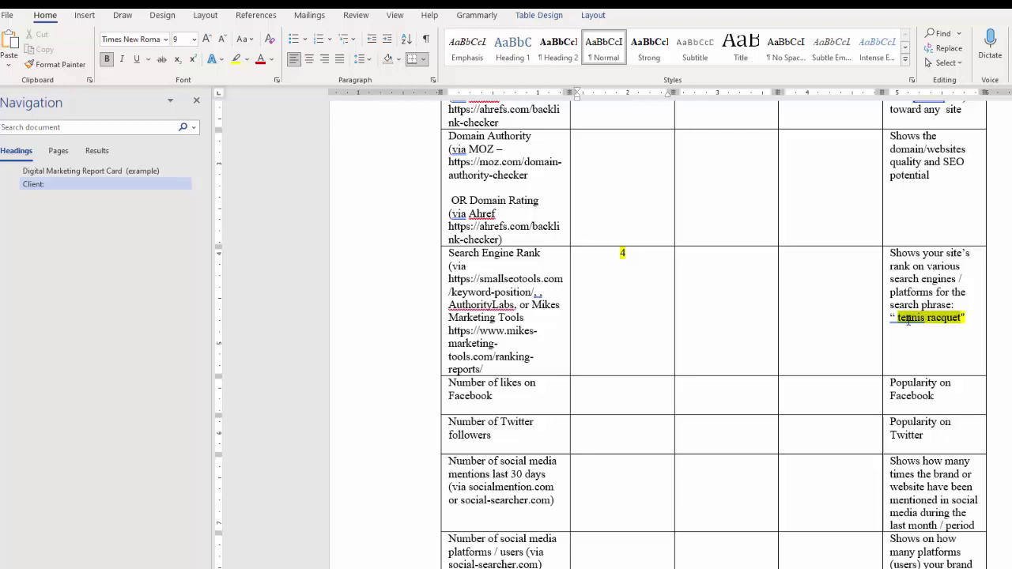
# - Insert a blank row below the Search Engine Rank row from its last cell
pyautogui.click(645, 275)
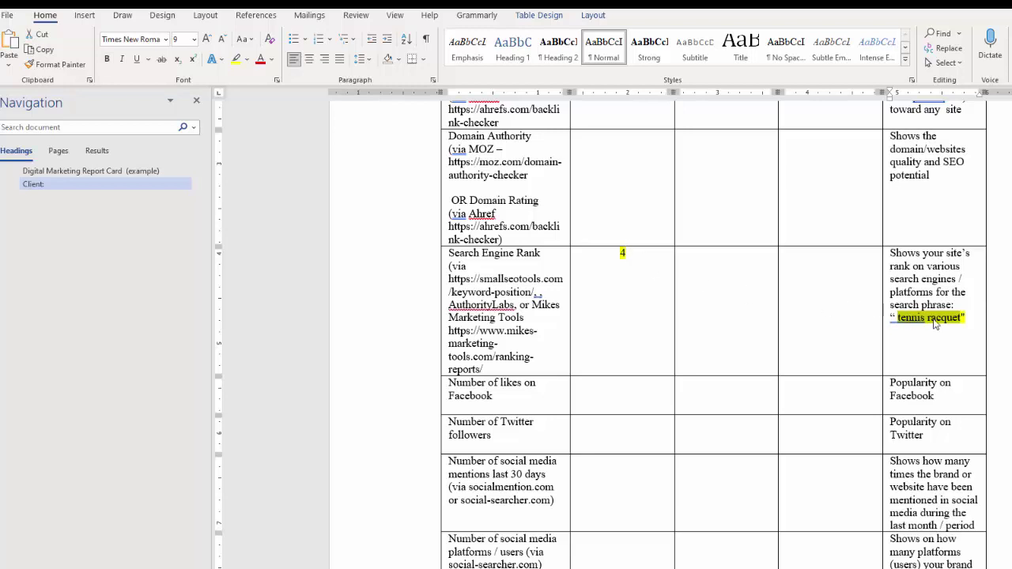
pyautogui.click(993, 310)
pyautogui.press('Return')
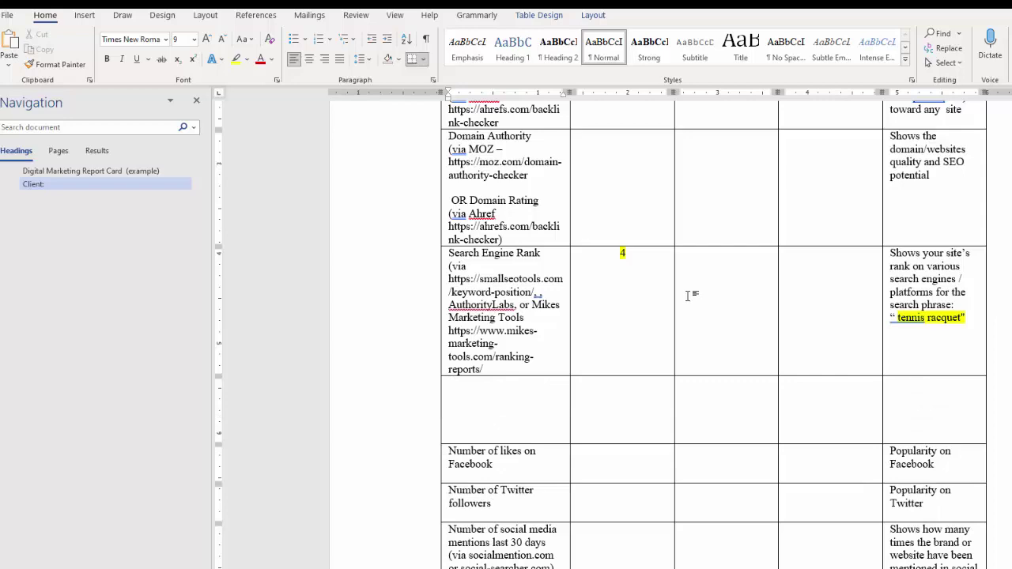
pyautogui.scroll(4, 688, 295)
pyautogui.scroll(2, 689, 291)
pyautogui.scroll(1, 688, 291)
pyautogui.click(771, 248)
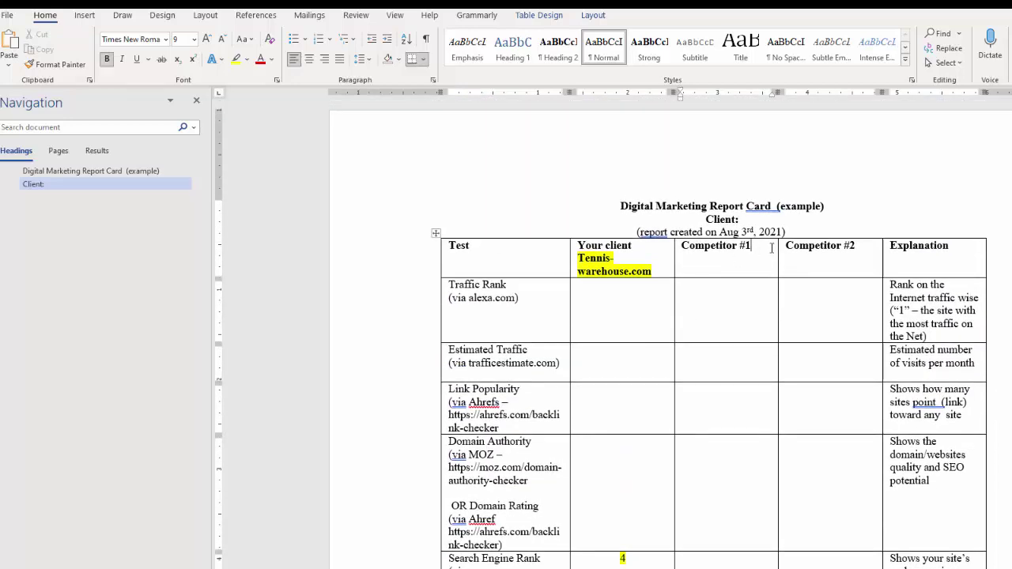
pyautogui.scroll(-3, 689, 355)
pyautogui.scroll(-1, 688, 355)
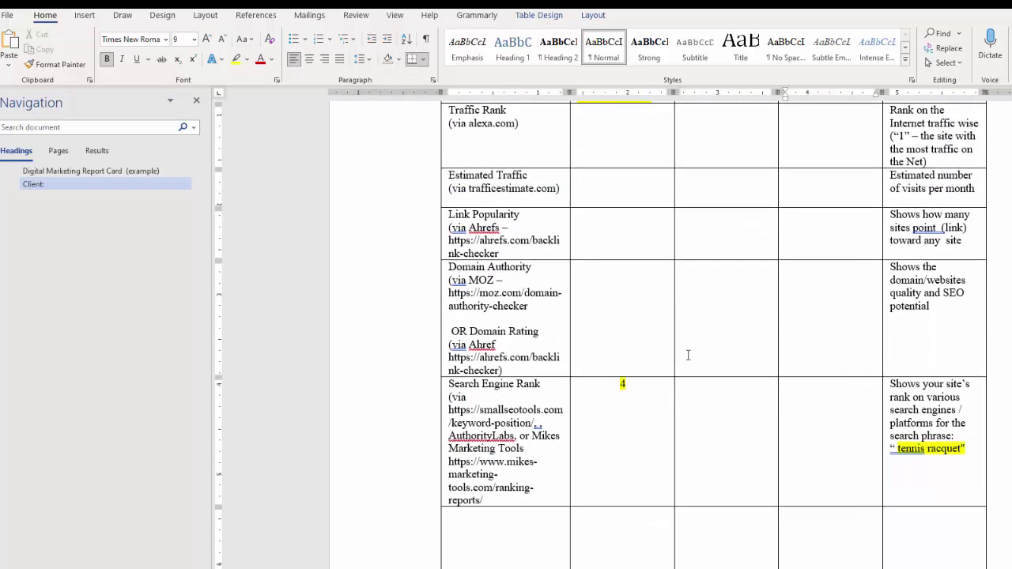
pyautogui.scroll(-1, 688, 355)
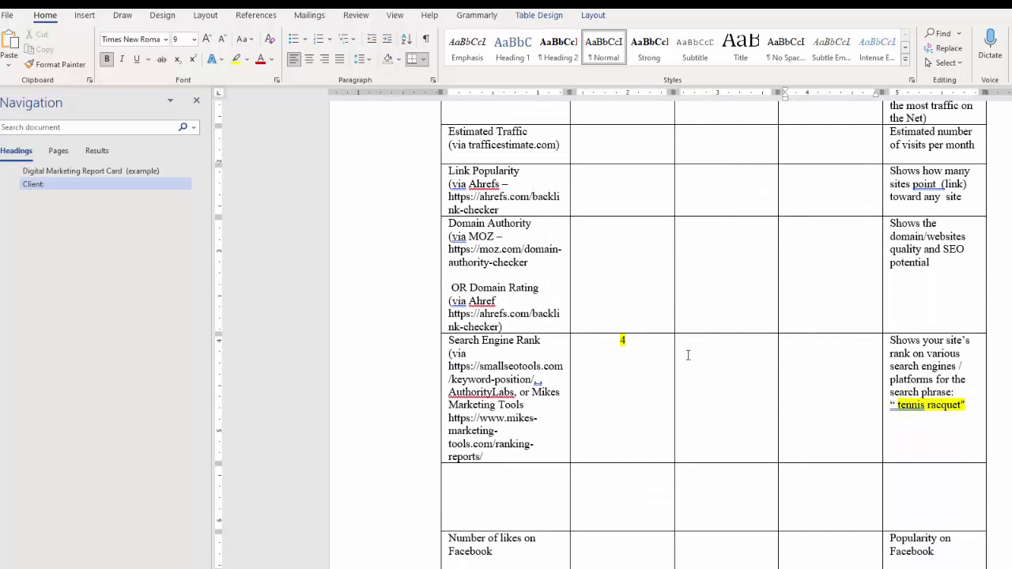